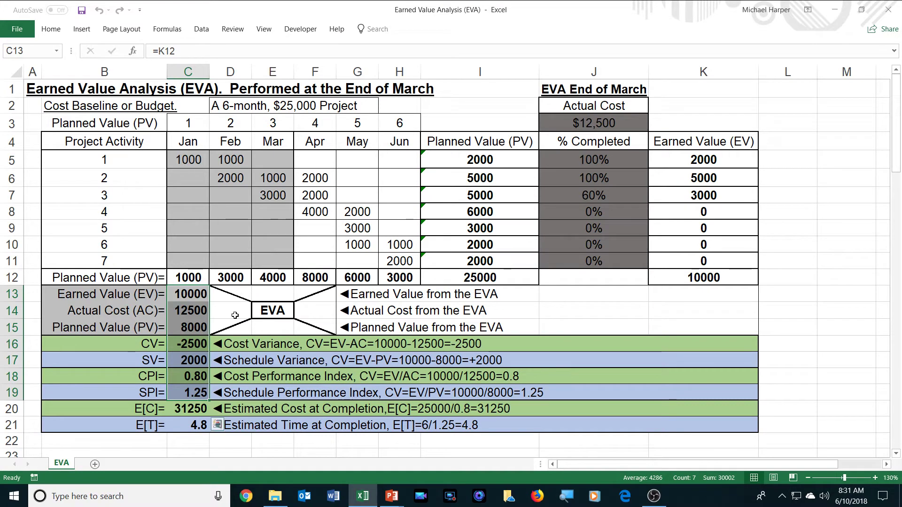
# Clear the computed results in C13:C21 and the monthly totals in C12:H12.
pyautogui.moveTo(191, 295); pyautogui.dragTo(187, 427)
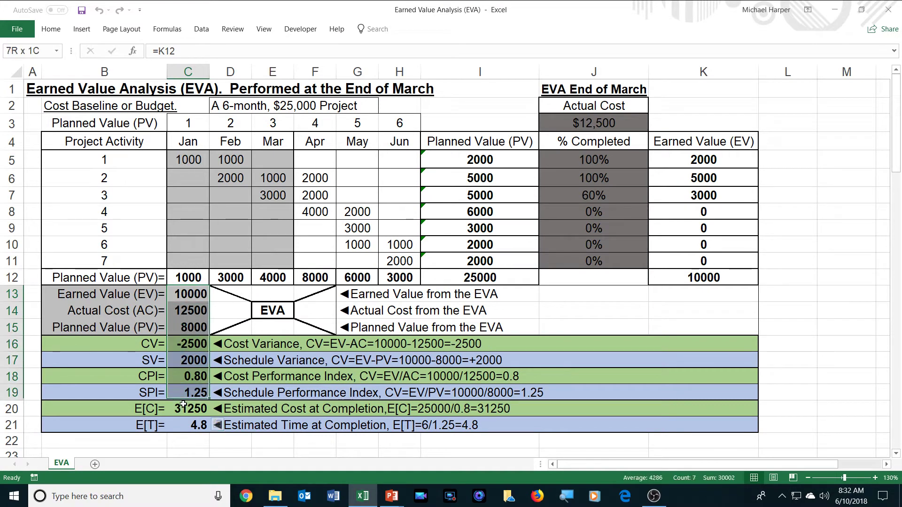
pyautogui.press('Delete')
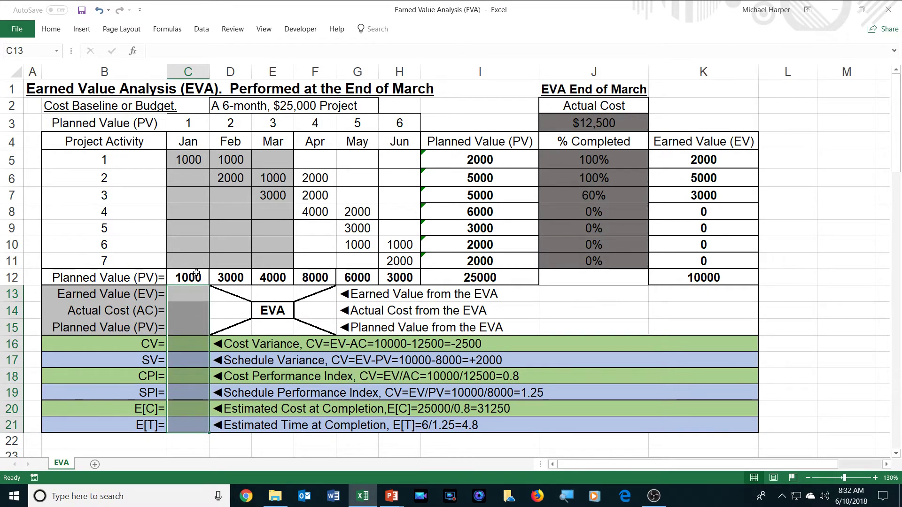
pyautogui.moveTo(189, 277); pyautogui.dragTo(399, 278)
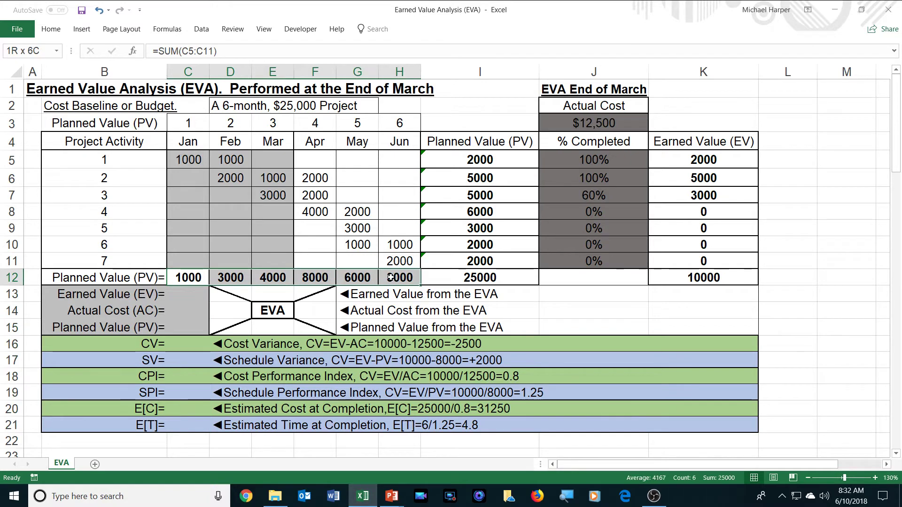
pyautogui.press('Delete')
# Clear the planned value totals in I5:I12 and the earned values in K5:K12.
pyautogui.moveTo(475, 156); pyautogui.dragTo(479, 278)
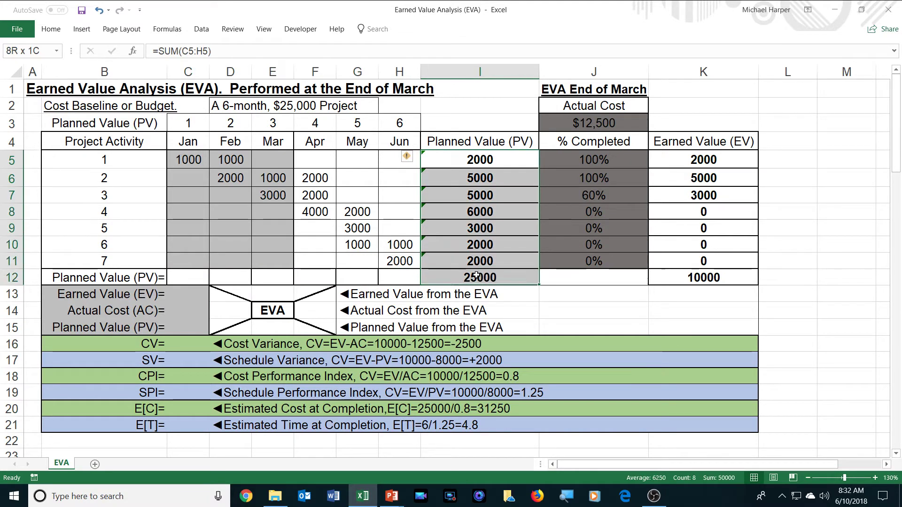
pyautogui.press('Delete')
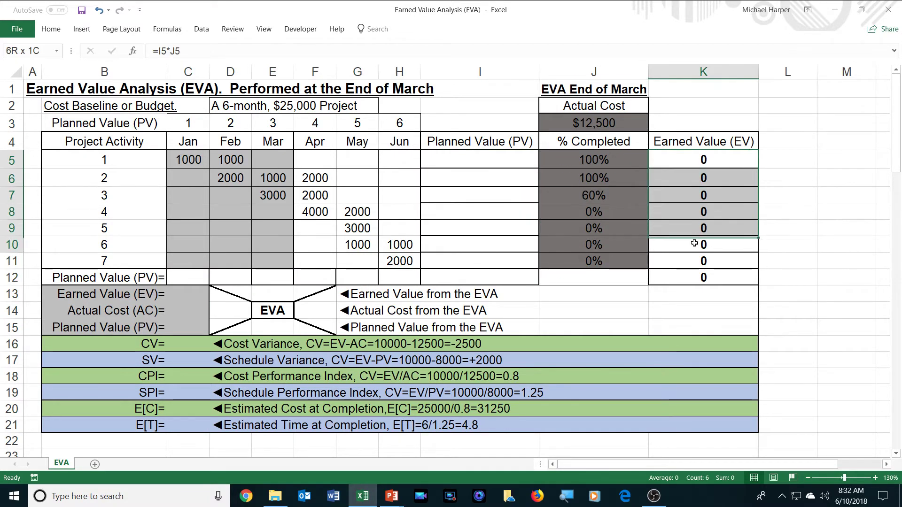
pyautogui.moveTo(703, 161); pyautogui.dragTo(695, 272)
pyautogui.press('Delete')
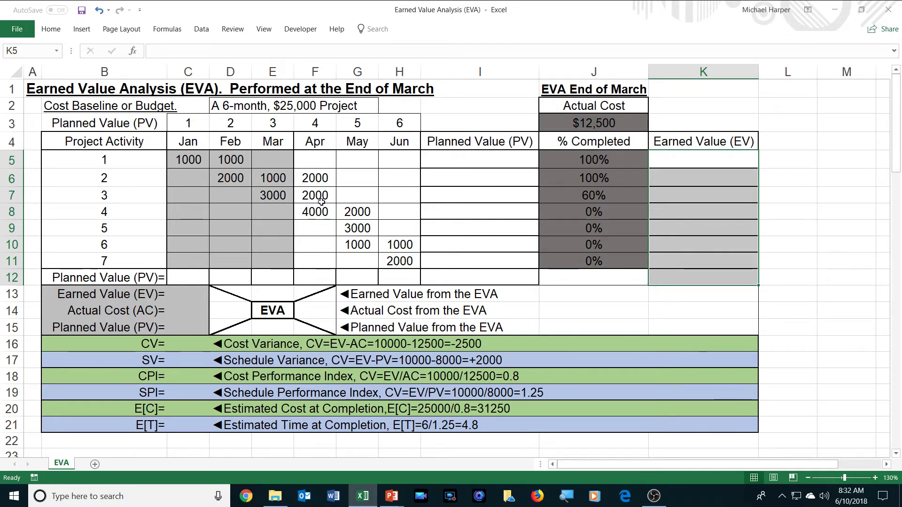
pyautogui.click(481, 162)
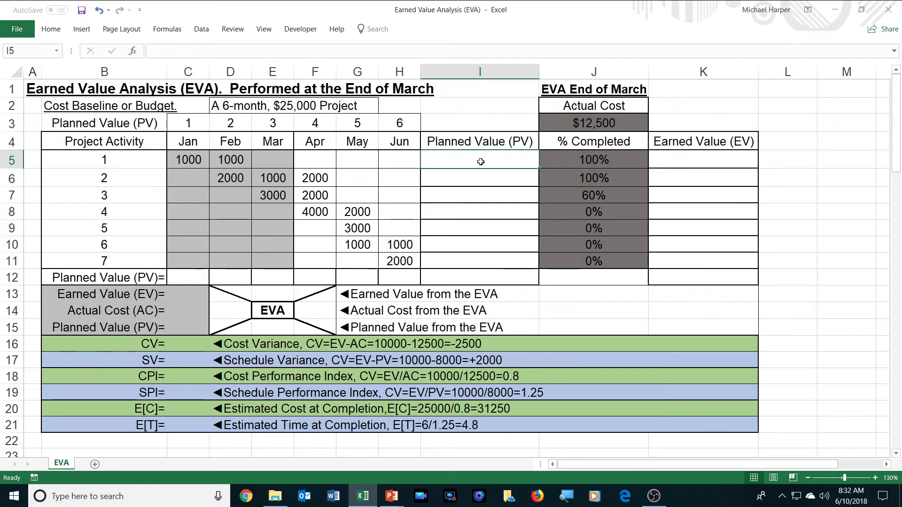
pyautogui.write('=')
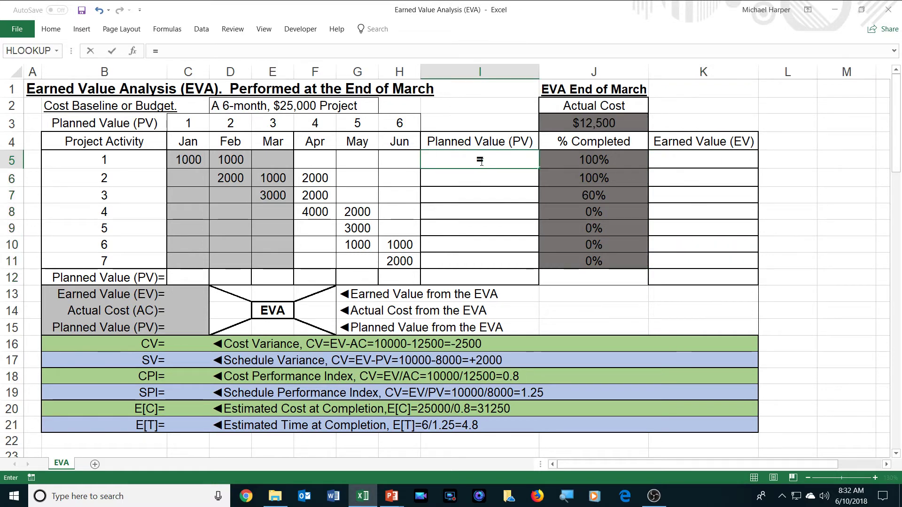
pyautogui.write('sum(')
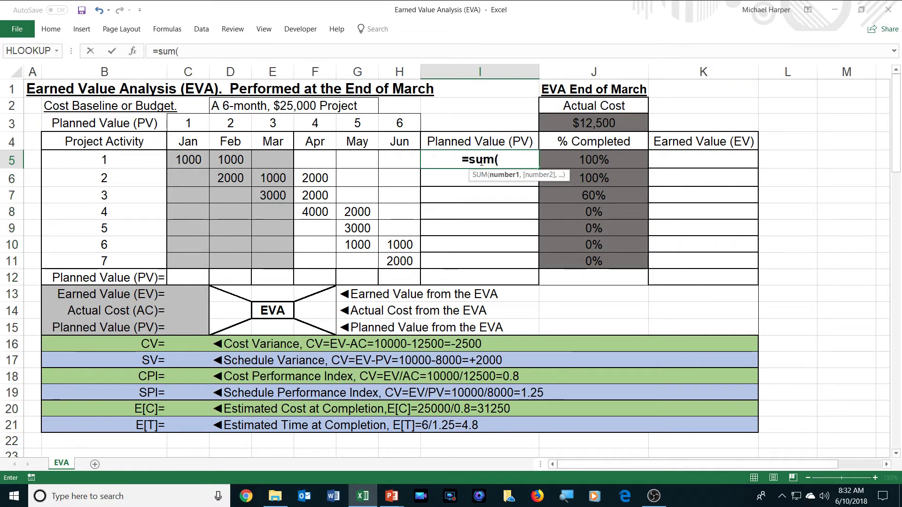
# Enter =SUM(C5:H5) in I5 and fill it down through I11.
pyautogui.moveTo(189, 161); pyautogui.dragTo(396, 169)
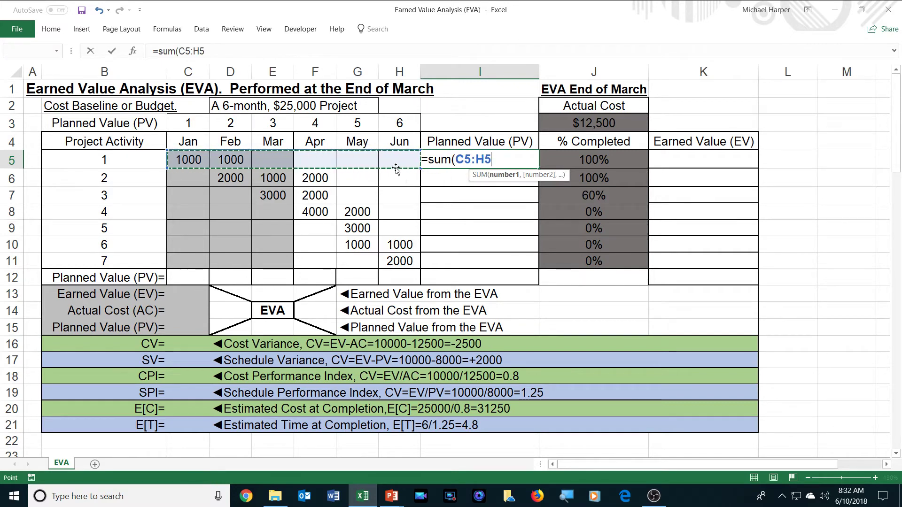
pyautogui.press('Return')
pyautogui.click(500, 161)
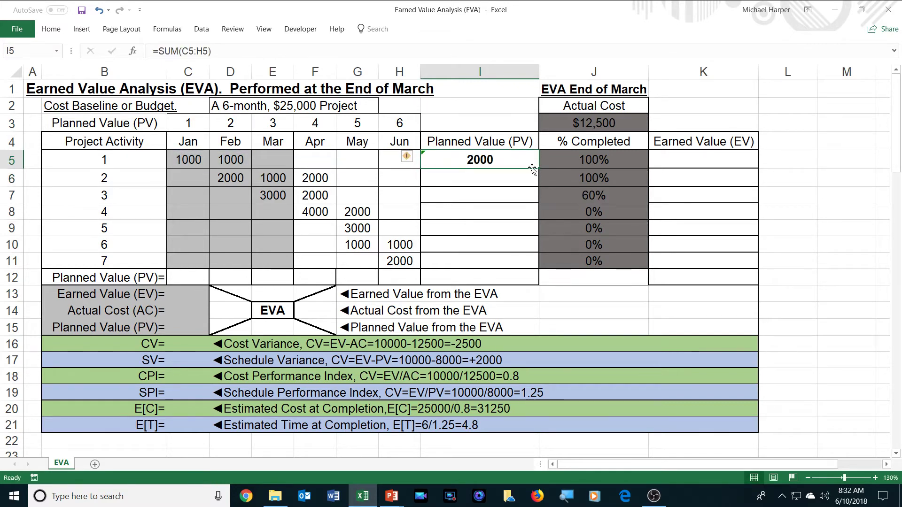
pyautogui.moveTo(539, 168); pyautogui.dragTo(535, 265)
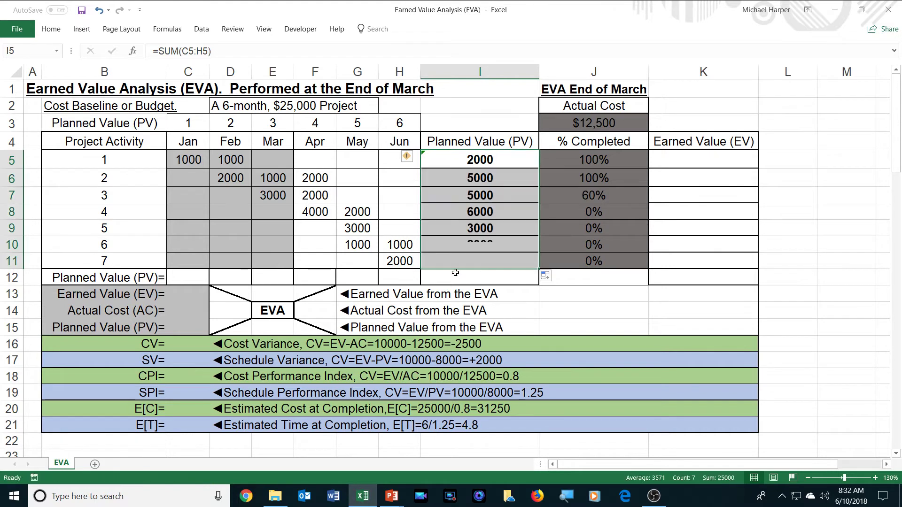
pyautogui.click(195, 279)
pyautogui.write('=')
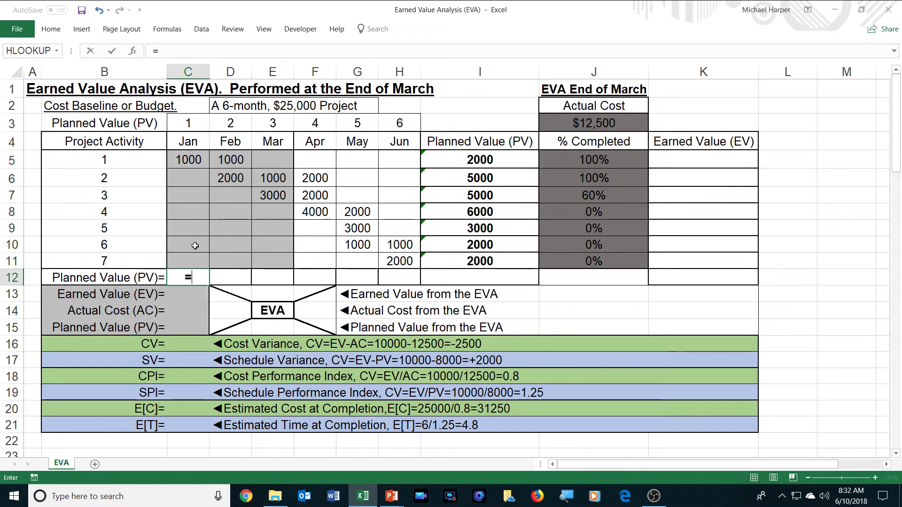
pyautogui.write('sum')
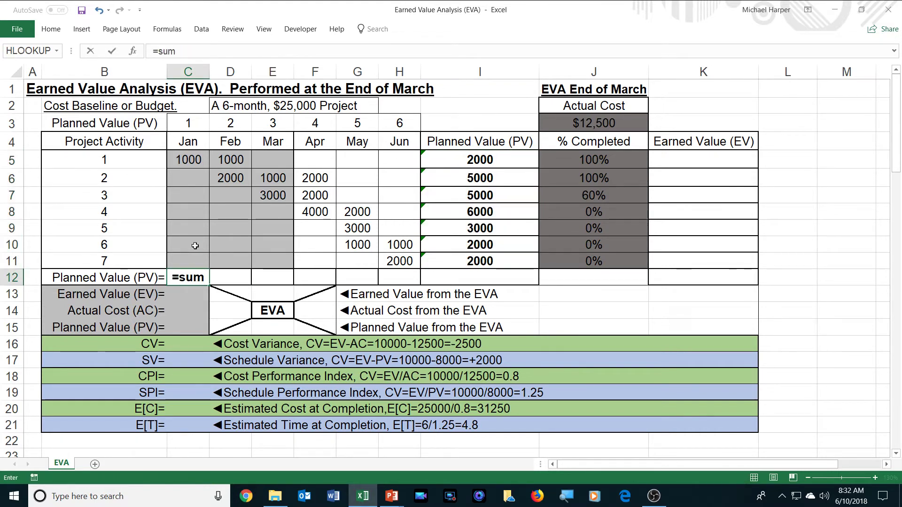
pyautogui.write('(')
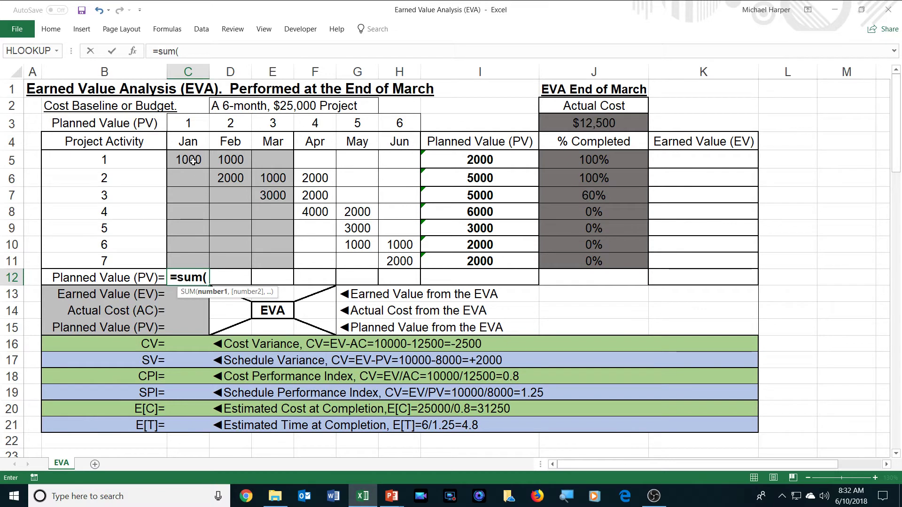
# Enter =SUM(C5:C11) in C12 and fill it across through H12.
pyautogui.moveTo(192, 161); pyautogui.dragTo(189, 261)
pyautogui.press('Return')
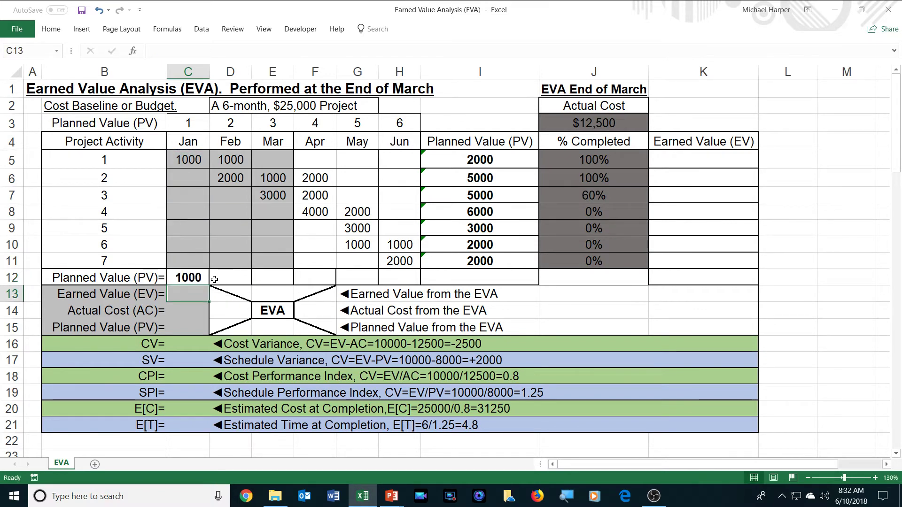
pyautogui.click(205, 280)
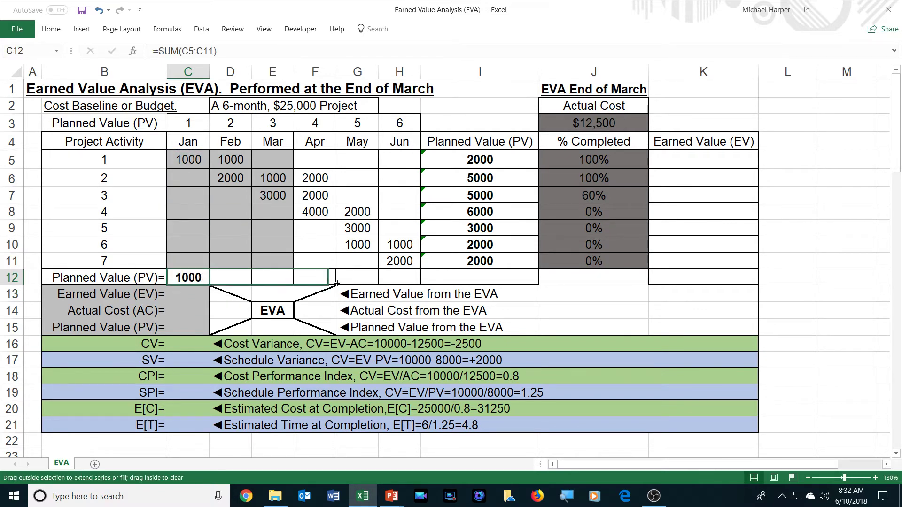
pyautogui.moveTo(209, 284); pyautogui.dragTo(415, 282)
pyautogui.click(464, 277)
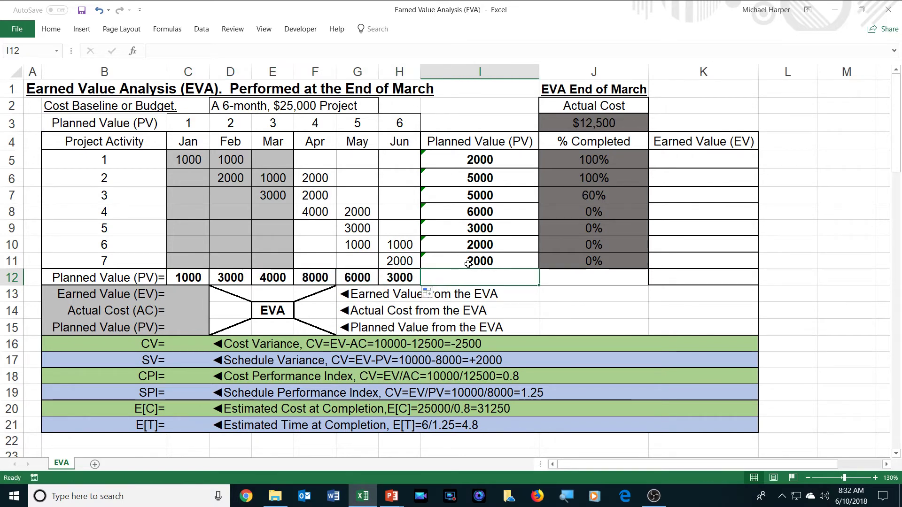
pyautogui.write('=sum(')
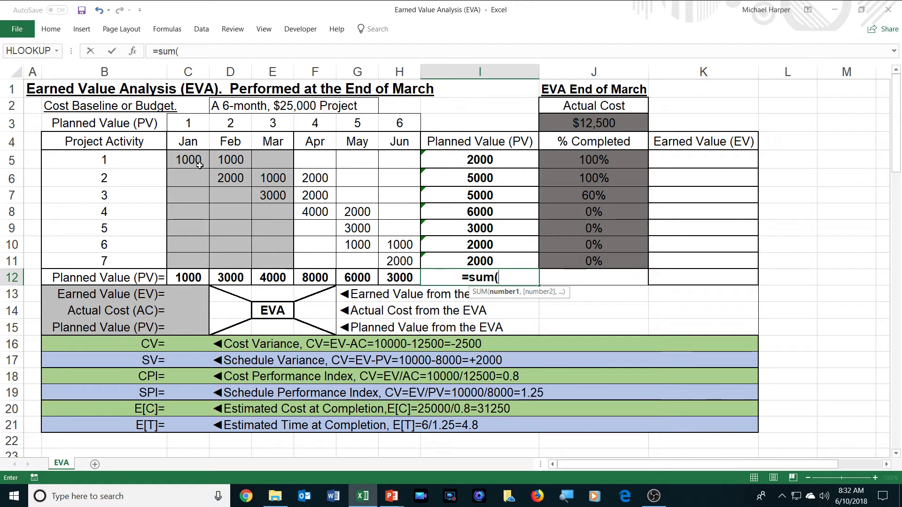
# Enter =SUM(C5:H11) in I12, then check J5's percentage number format.
pyautogui.moveTo(200, 165); pyautogui.dragTo(392, 258)
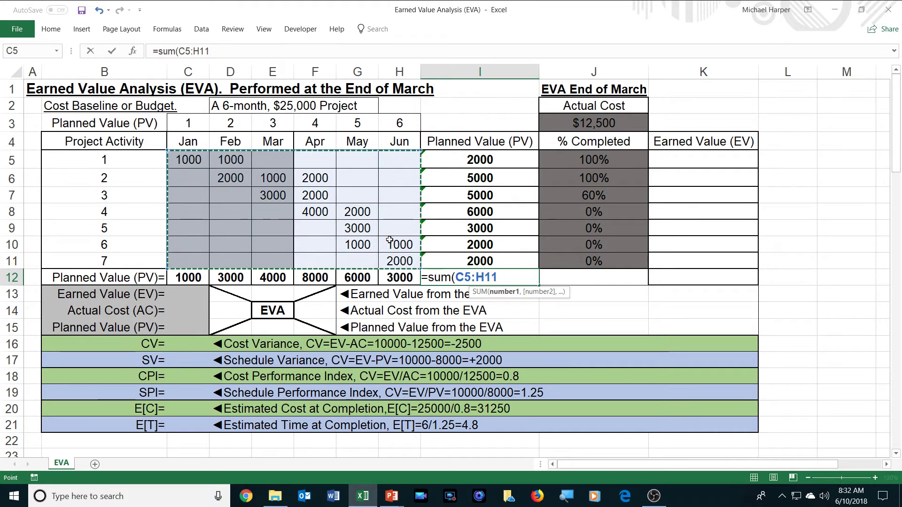
pyautogui.press('Return')
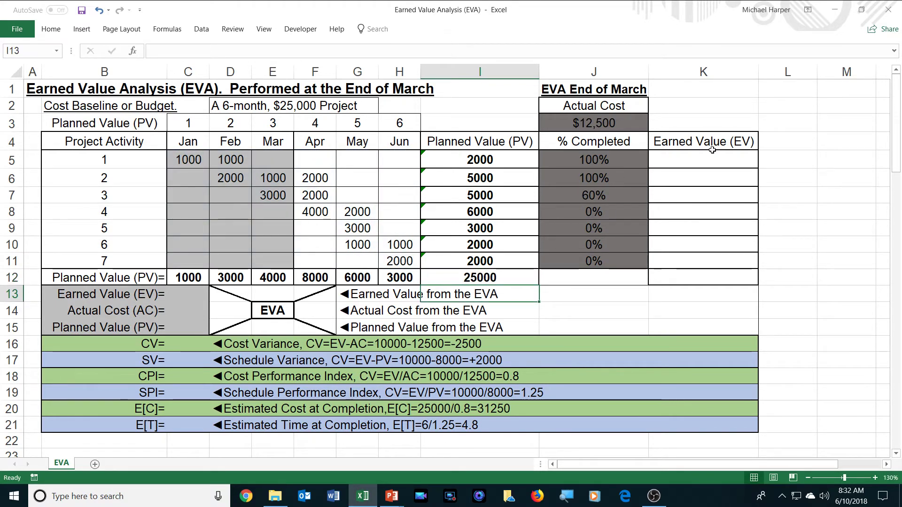
pyautogui.click(702, 156)
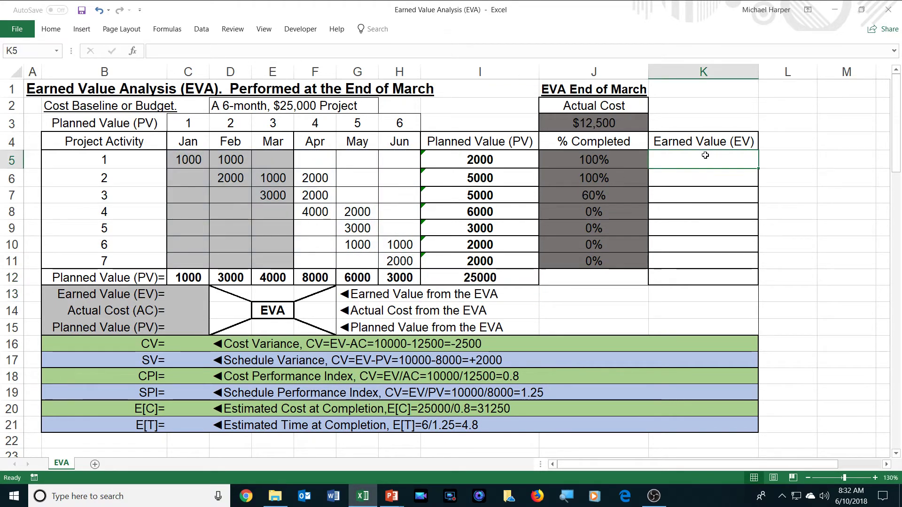
pyautogui.click(590, 161)
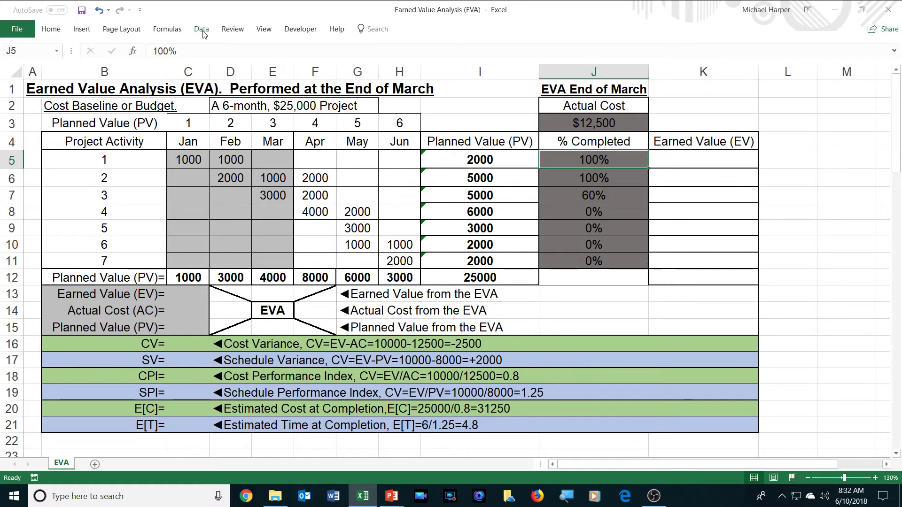
pyautogui.click(51, 29)
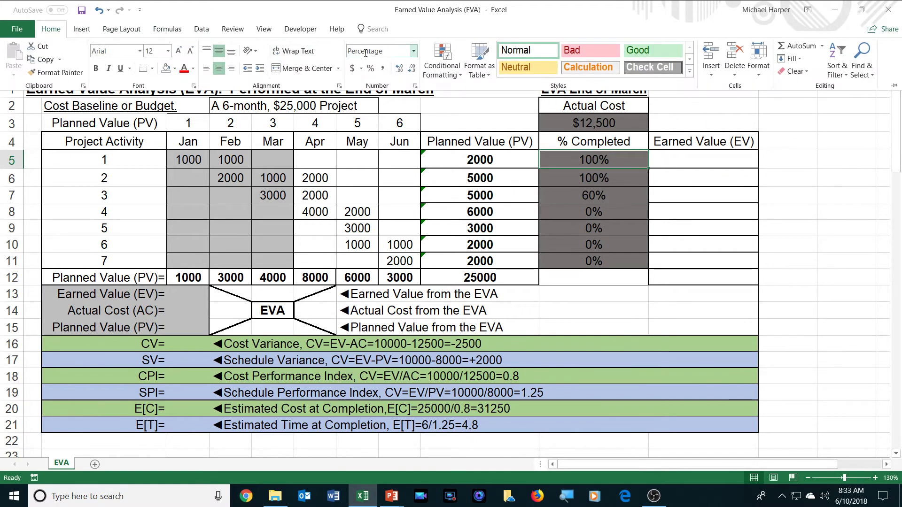
pyautogui.click(683, 160)
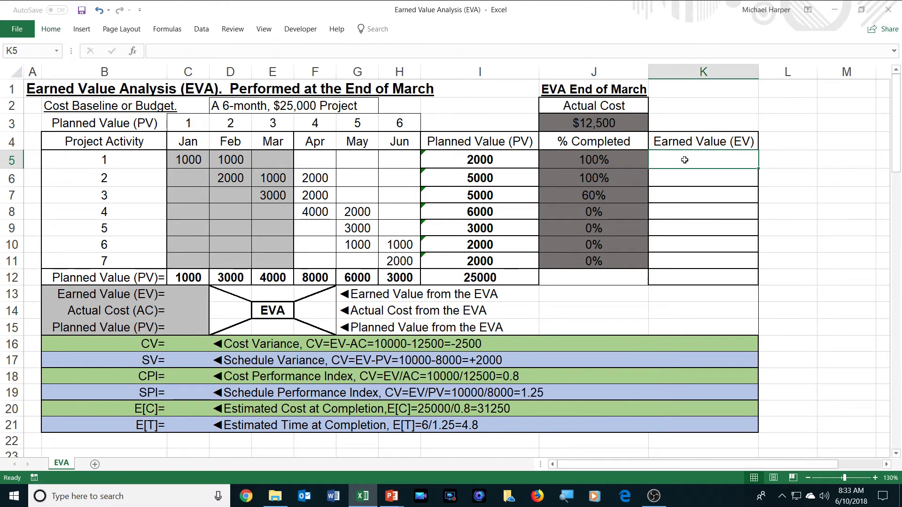
pyautogui.write('=')
# Enter =I5*J5 in K5 and fill it down through K11.
pyautogui.click(480, 159)
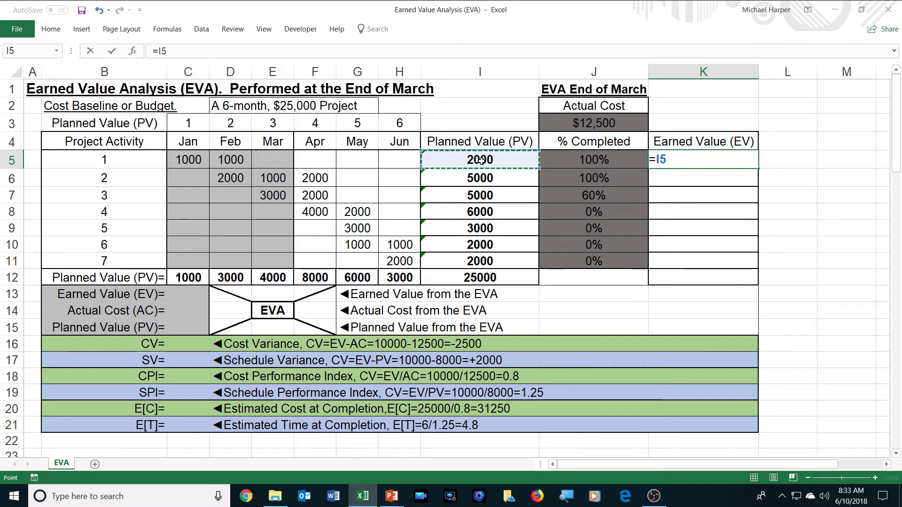
pyautogui.write('*')
pyautogui.click(606, 160)
pyautogui.press('Return')
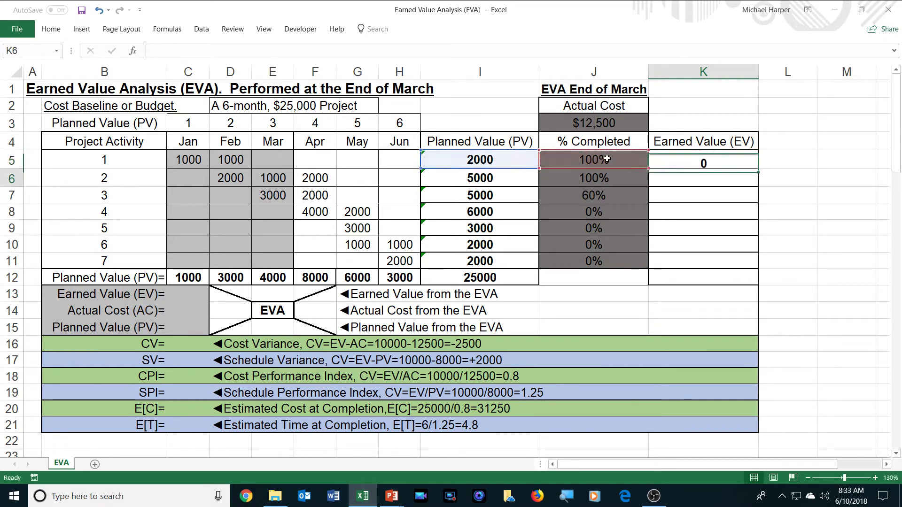
pyautogui.click(712, 161)
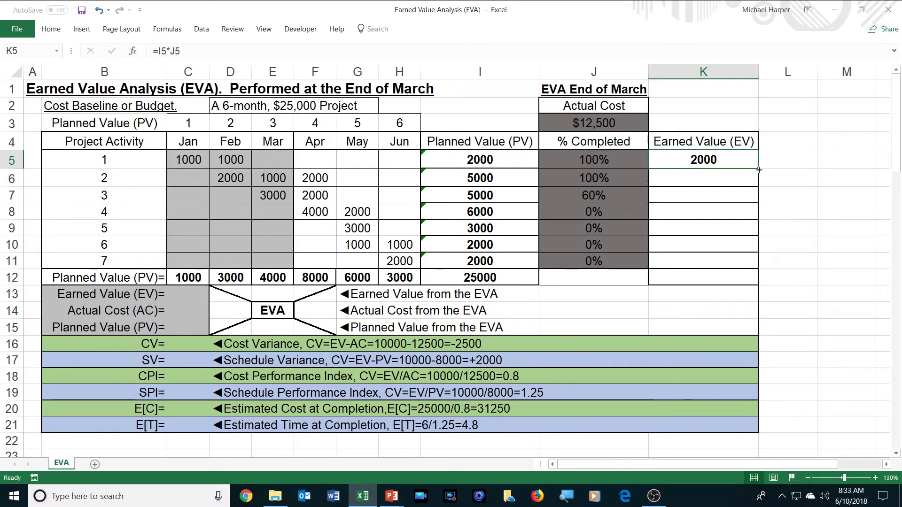
pyautogui.moveTo(759, 170); pyautogui.dragTo(757, 262)
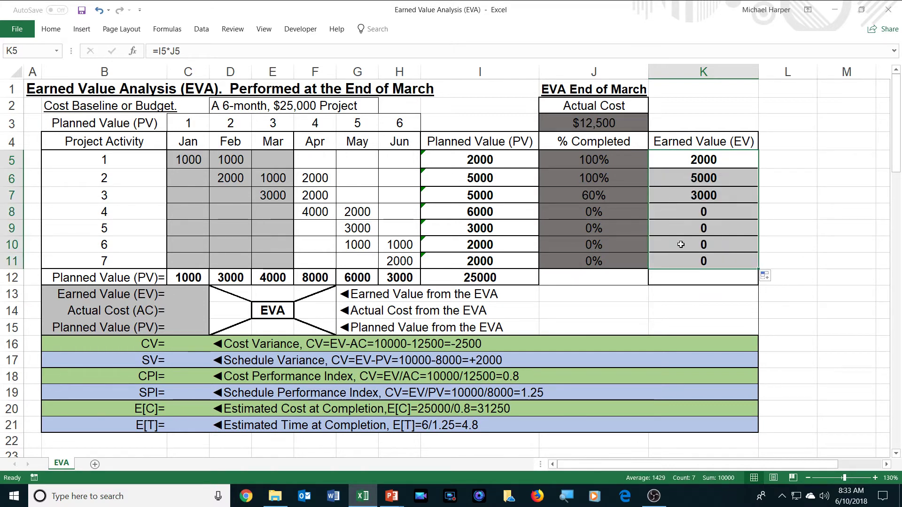
pyautogui.click(710, 277)
pyautogui.write('=')
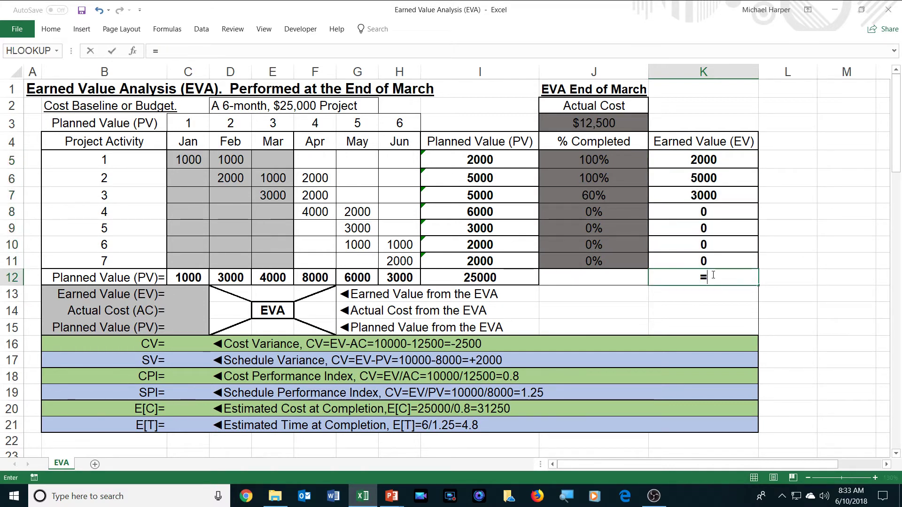
pyautogui.write('sum(')
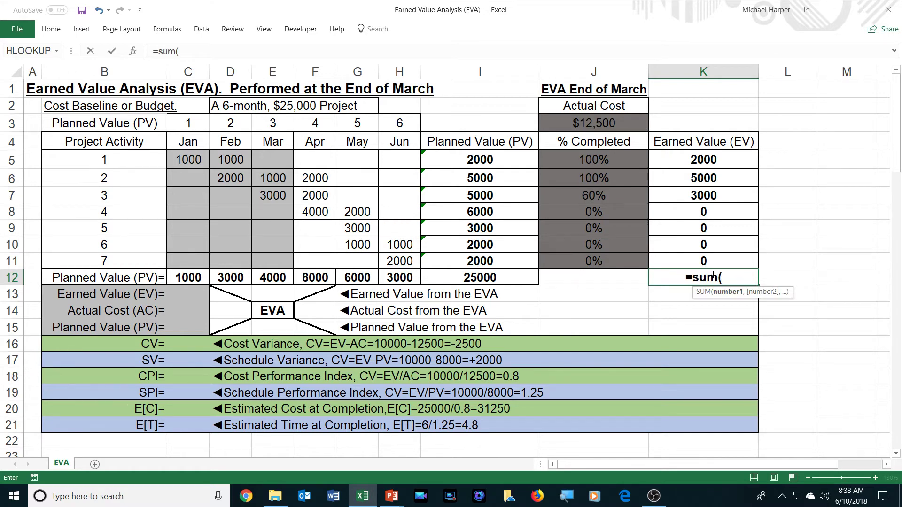
# Enter =SUM(K5:K11) in K12.
pyautogui.moveTo(712, 163)
pyautogui.mouseDown()
pyautogui.moveTo(715, 220)
pyautogui.moveTo(704, 260)
pyautogui.mouseUp()
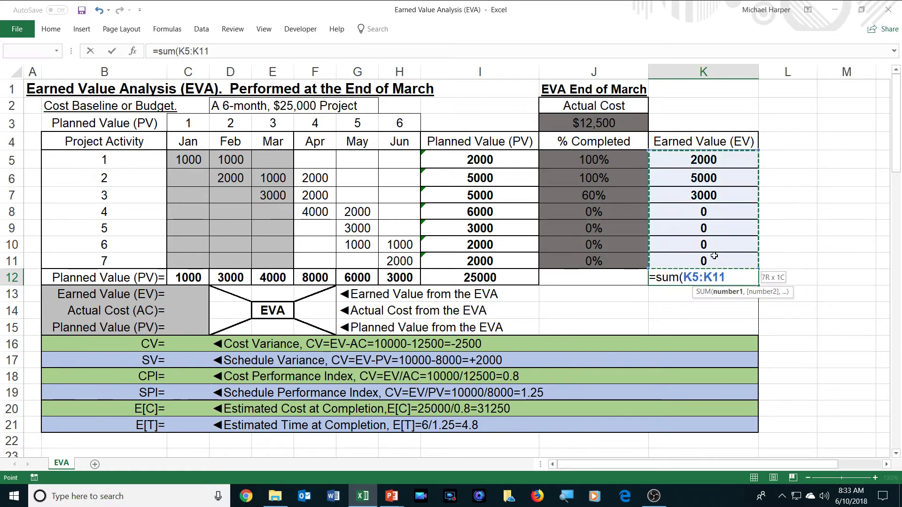
pyautogui.press('Return')
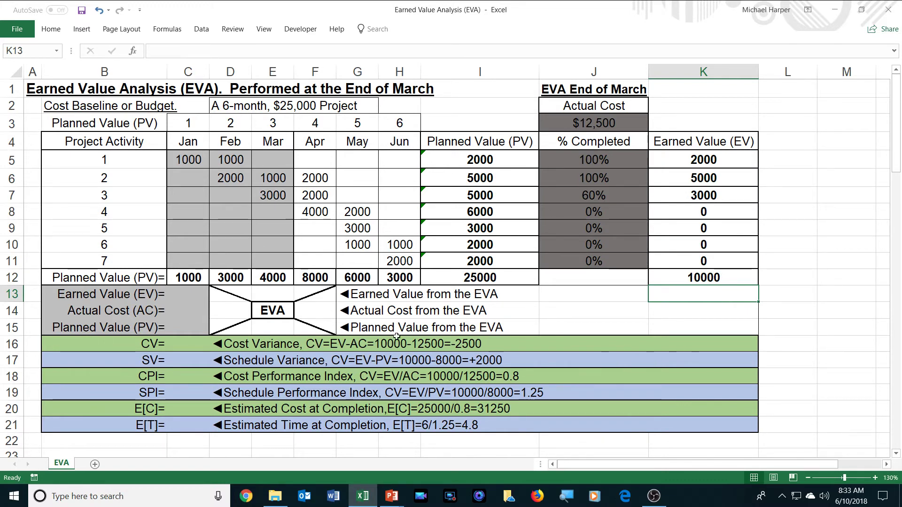
# Enter =K12 in C13, =J3 in C14 and =SUM(C5:E11) in C15.
pyautogui.click(184, 292)
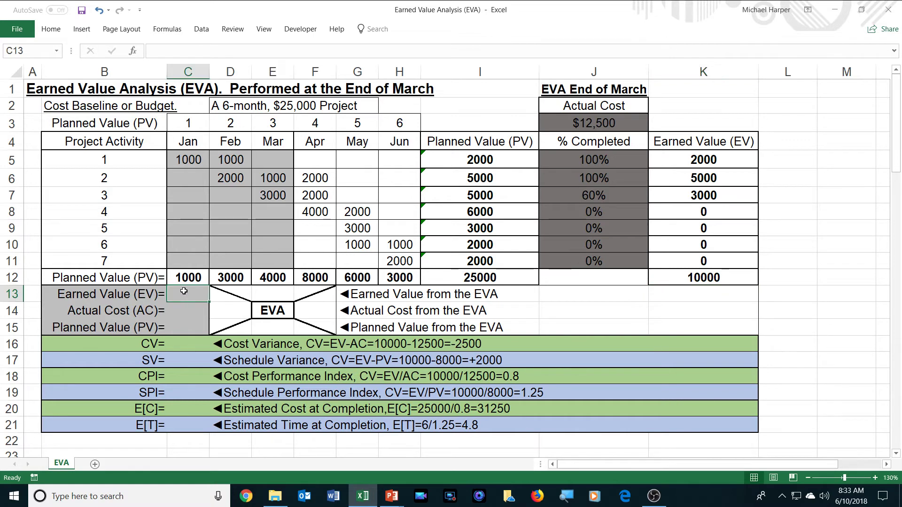
pyautogui.write('=')
pyautogui.click(712, 275)
pyautogui.press('Return')
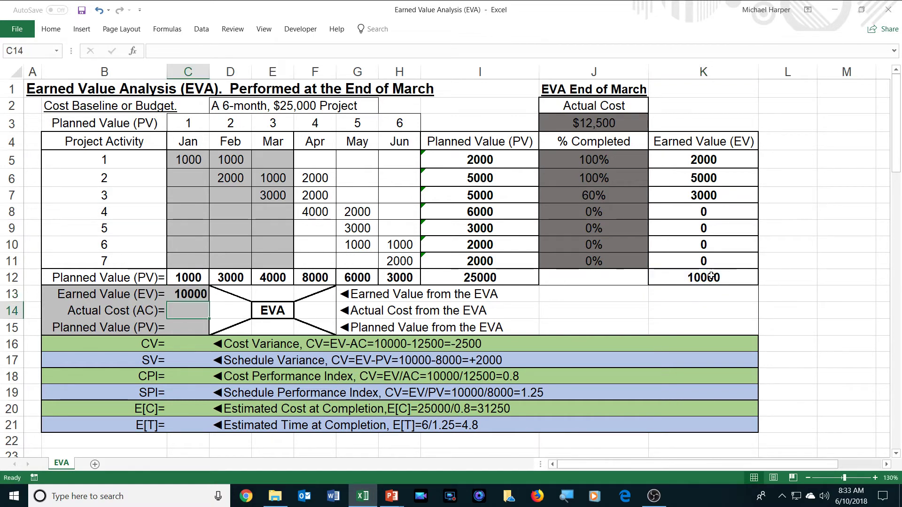
pyautogui.write('=')
pyautogui.click(595, 124)
pyautogui.press('Return')
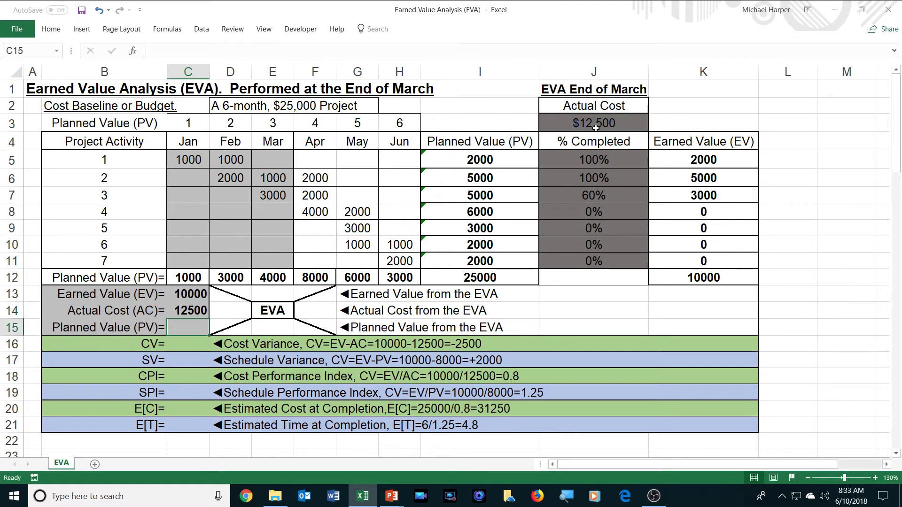
pyautogui.write('=')
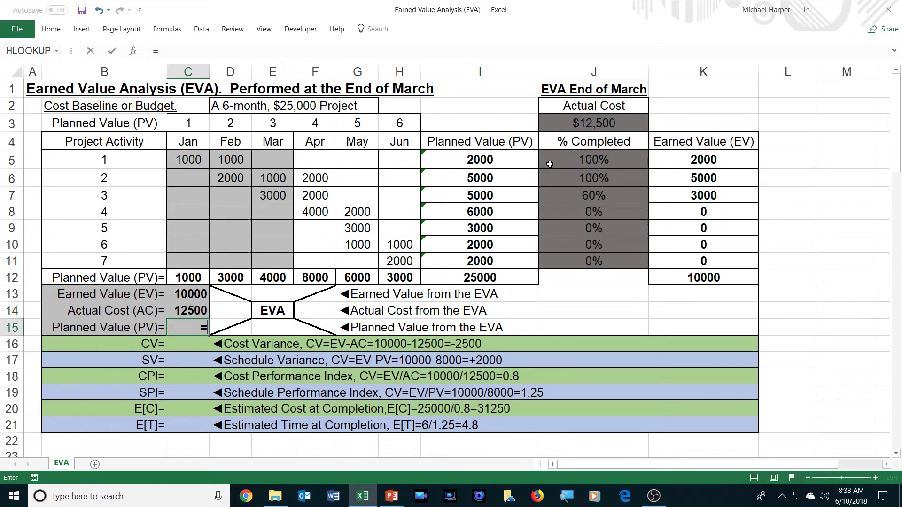
pyautogui.write('sum')
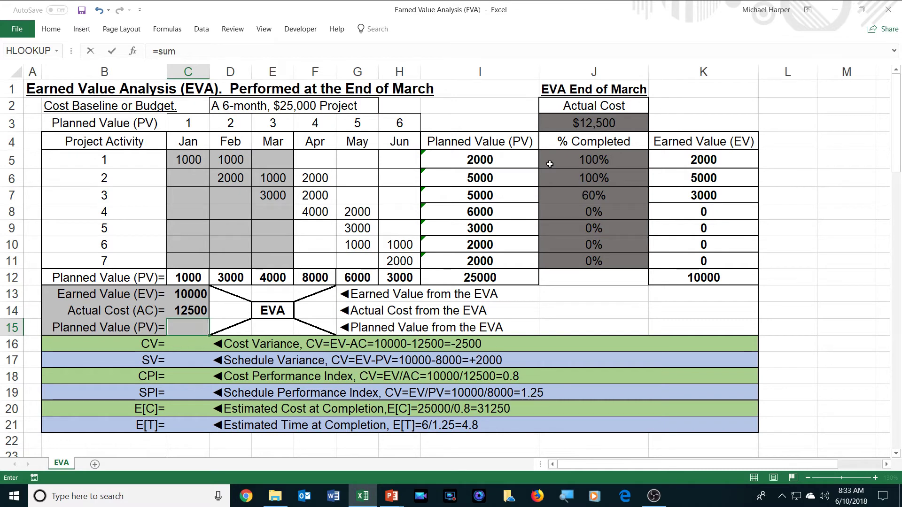
pyautogui.write('(')
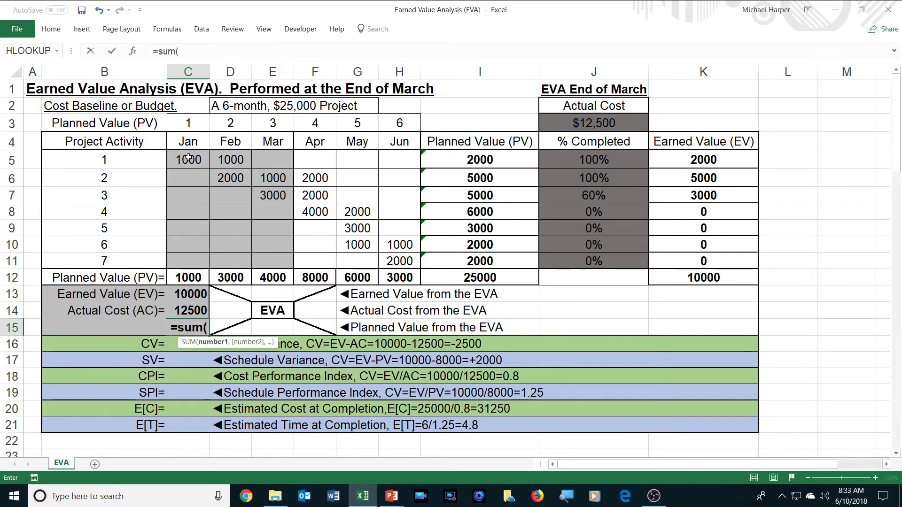
pyautogui.moveTo(188, 158)
pyautogui.mouseDown()
pyautogui.moveTo(265, 186)
pyautogui.moveTo(272, 255)
pyautogui.mouseUp()
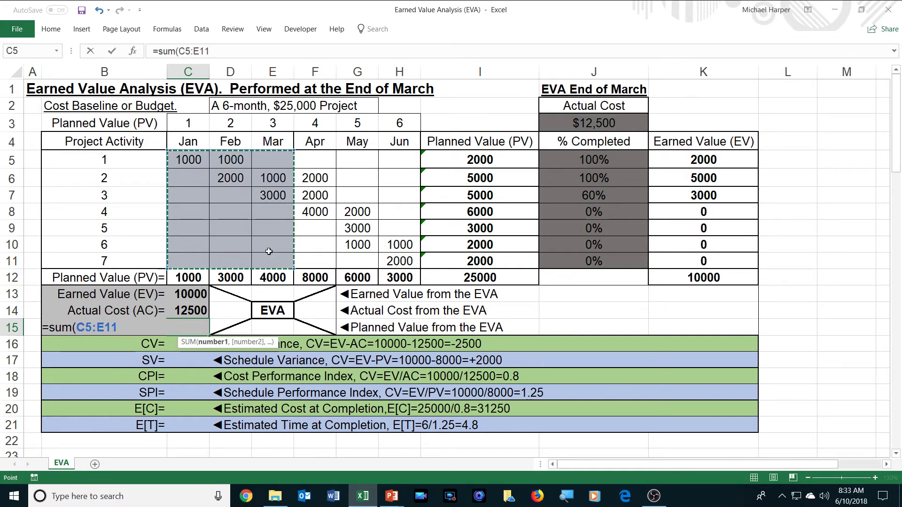
pyautogui.press('Return')
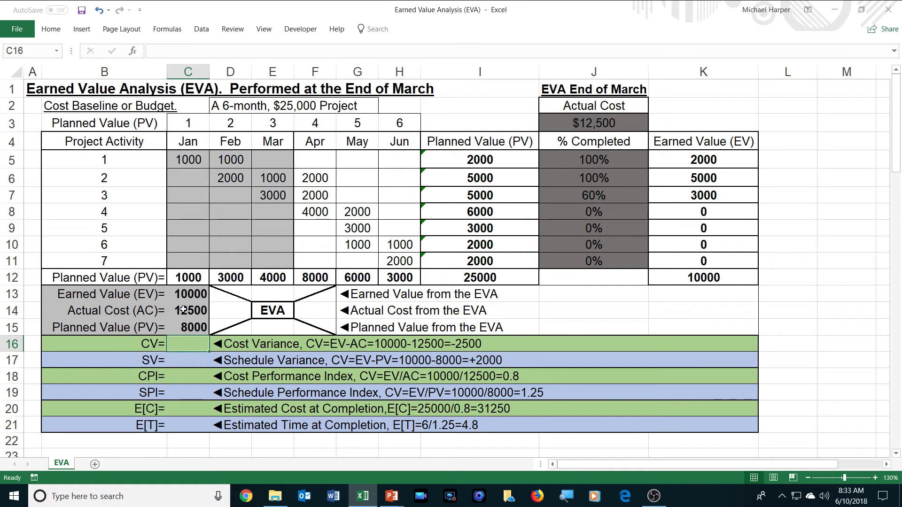
pyautogui.write('=')
# Enter Cost Variance =C13-C14 and Schedule Variance =C13-C15 in C16:C17.
pyautogui.click(190, 295)
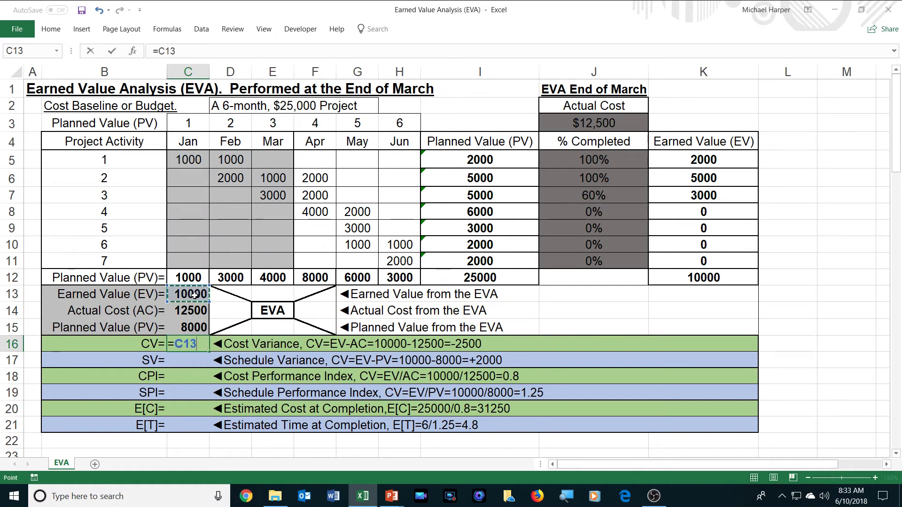
pyautogui.write('-')
pyautogui.click(192, 311)
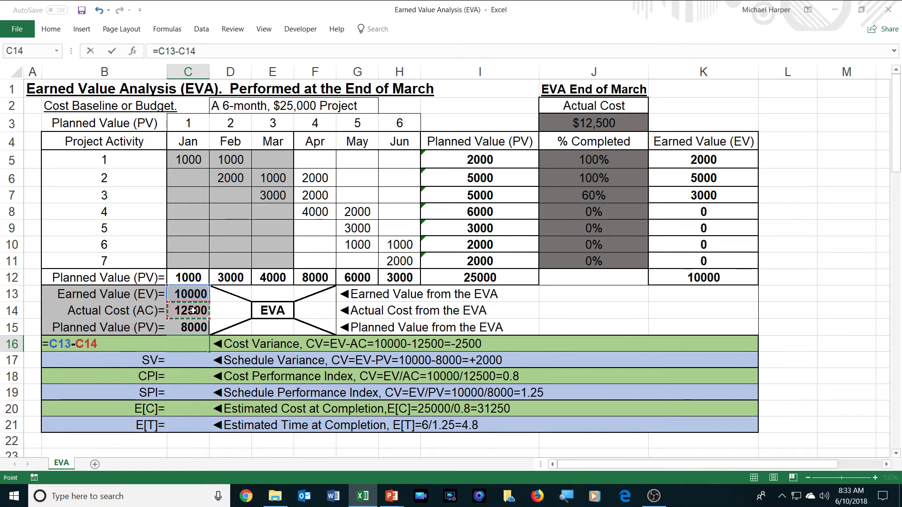
pyautogui.press('Return')
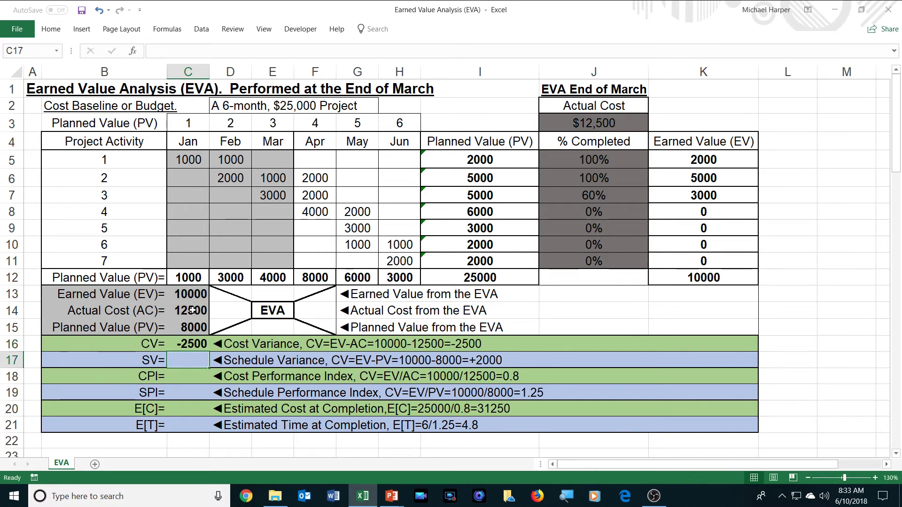
pyautogui.write('=')
pyautogui.click(188, 294)
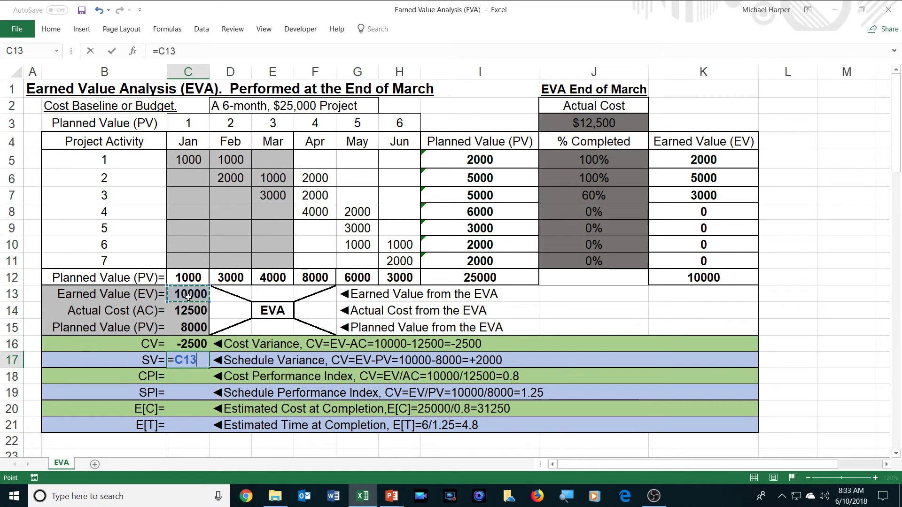
pyautogui.write('-')
pyautogui.click(192, 328)
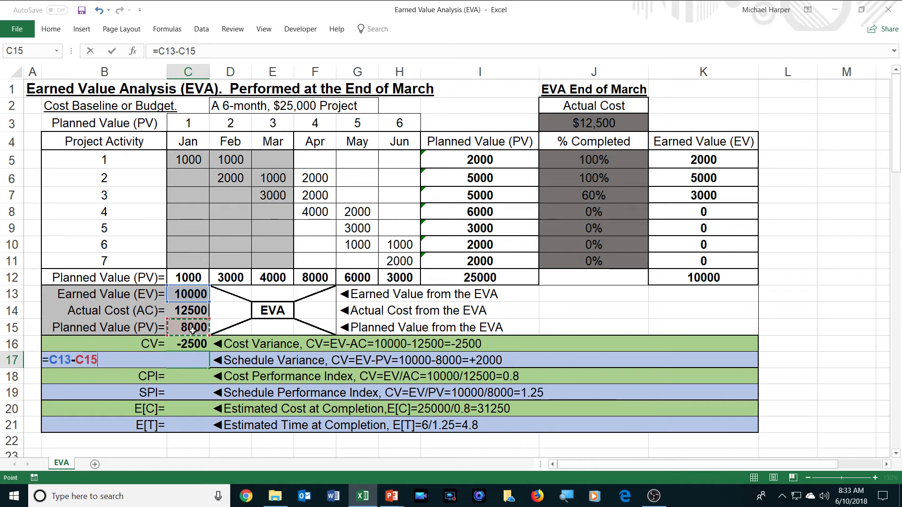
pyautogui.press('Return')
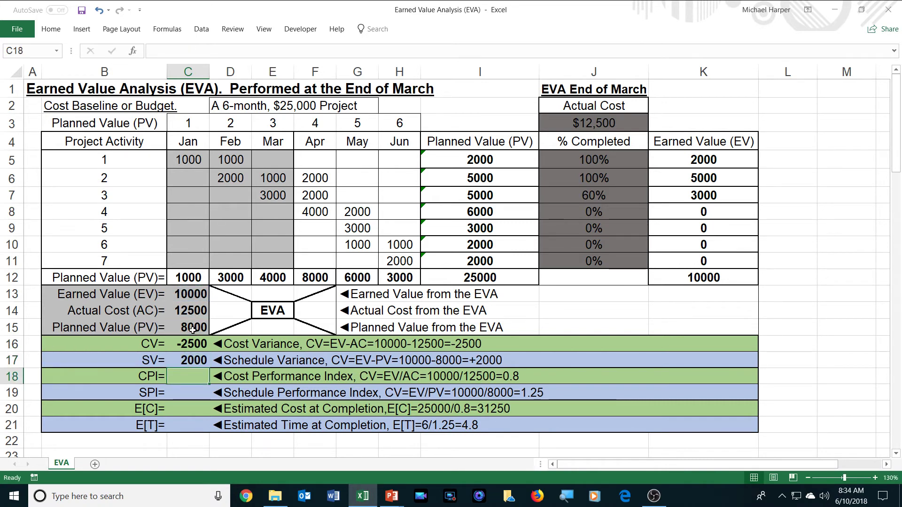
pyautogui.write('=')
# Enter CPI =C13/C14 and SPI =C13/C15 in C18:C19.
pyautogui.click(192, 296)
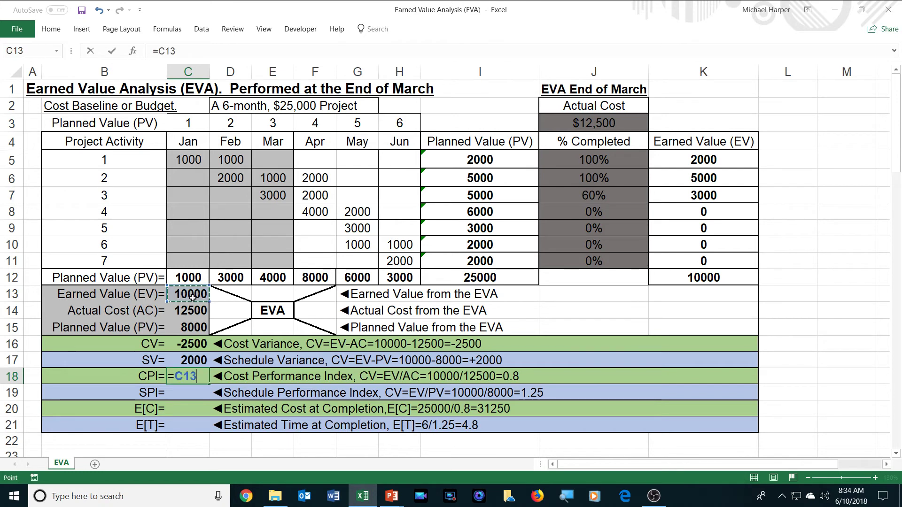
pyautogui.write('/')
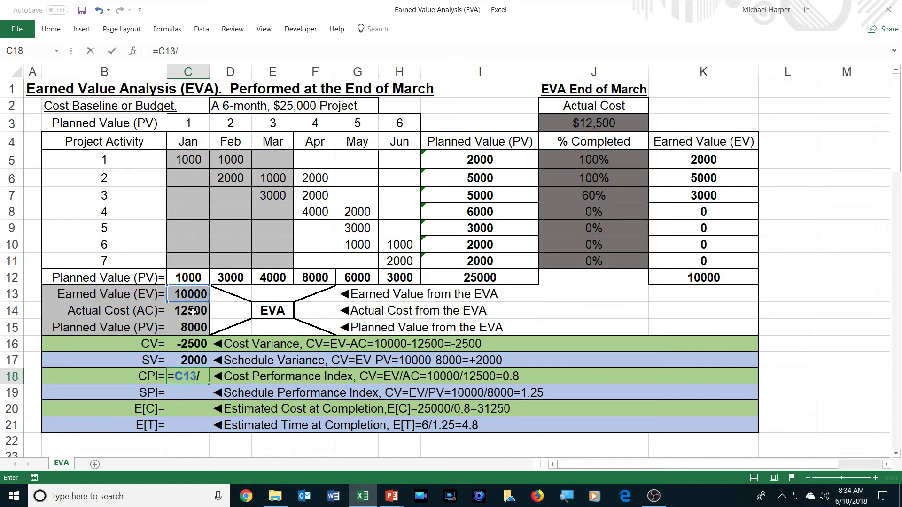
pyautogui.click(192, 311)
pyautogui.press('Return')
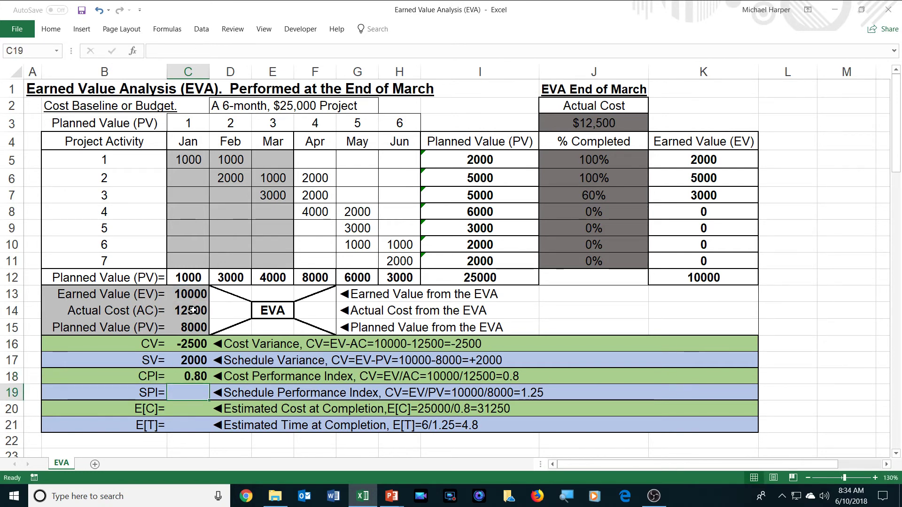
pyautogui.write('=')
pyautogui.click(190, 297)
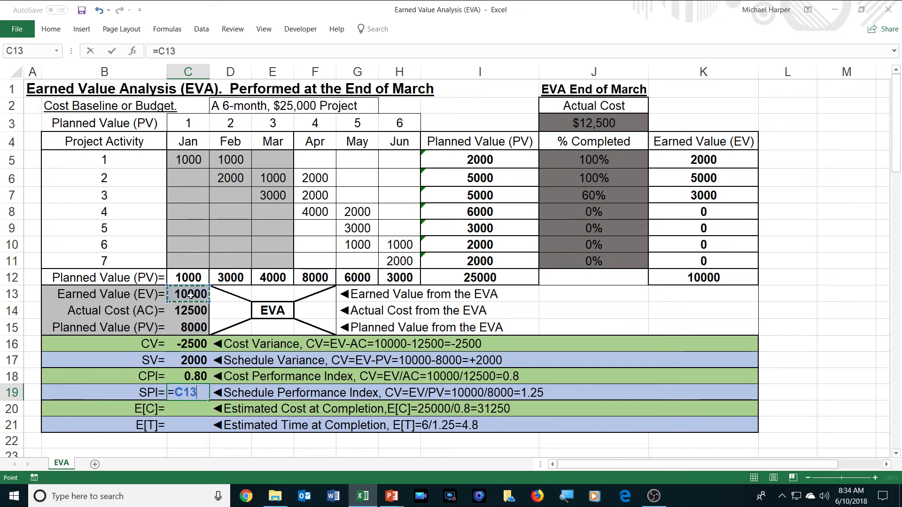
pyautogui.write('/')
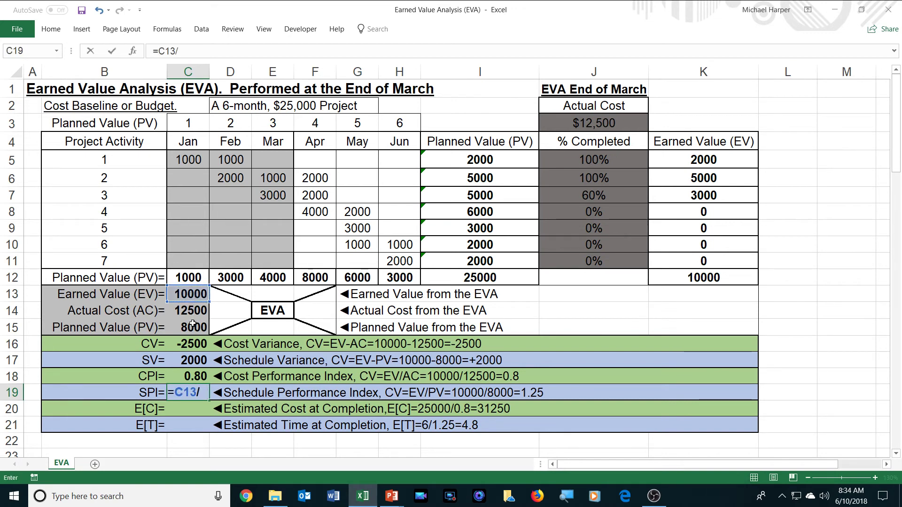
pyautogui.click(192, 325)
pyautogui.press('Return')
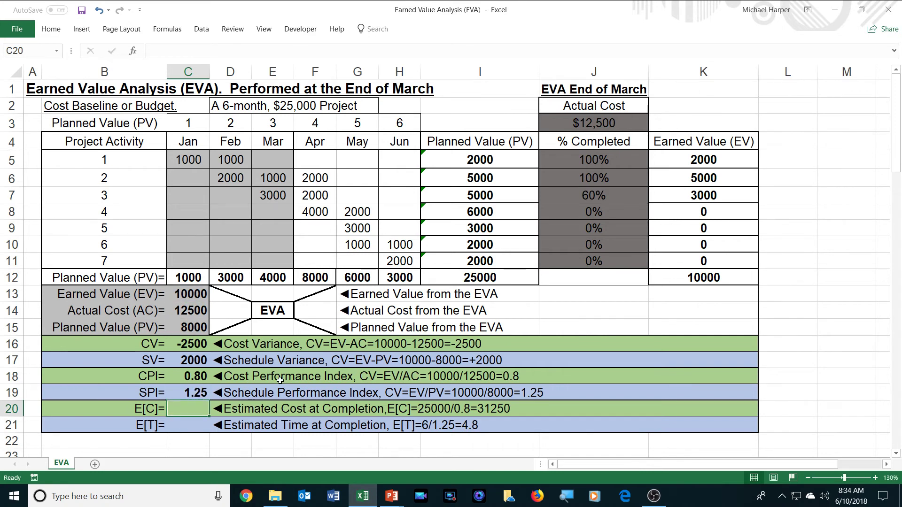
pyautogui.write('=')
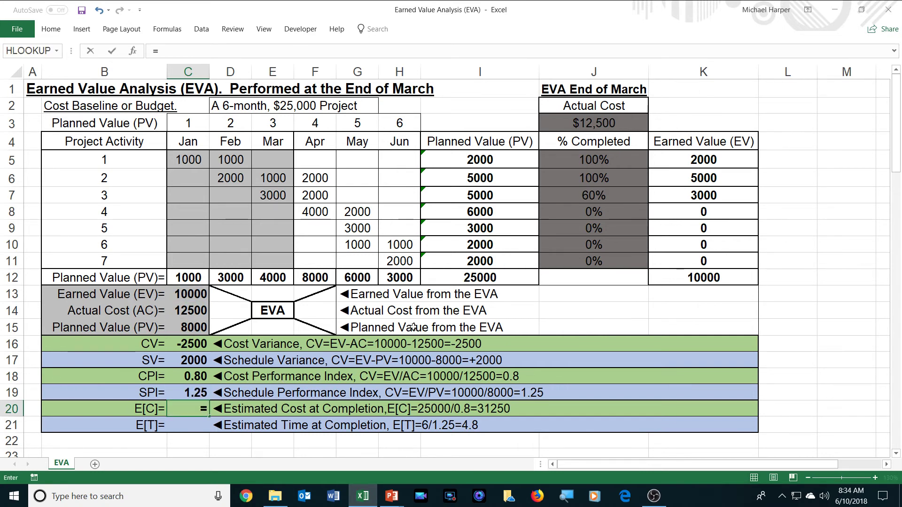
# Enter =I12/C18 in C20 and =H3/C19 in C21.
pyautogui.click(484, 280)
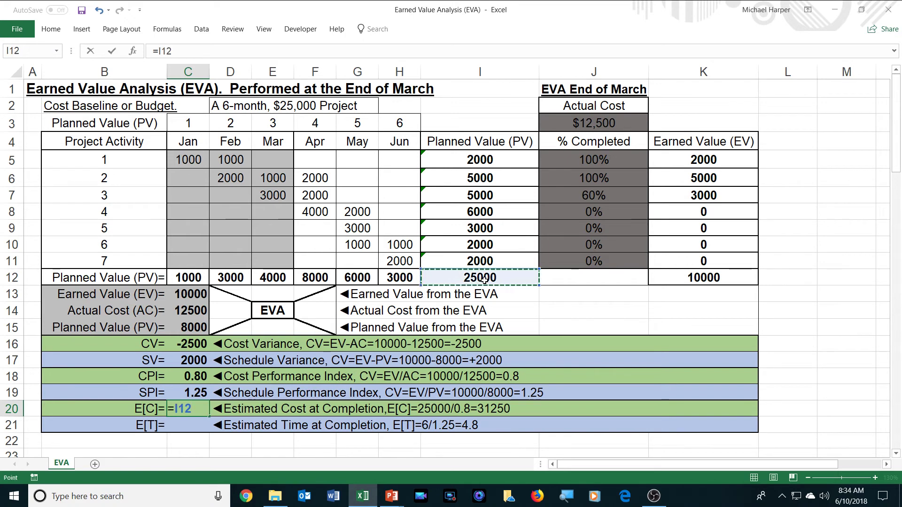
pyautogui.write('/')
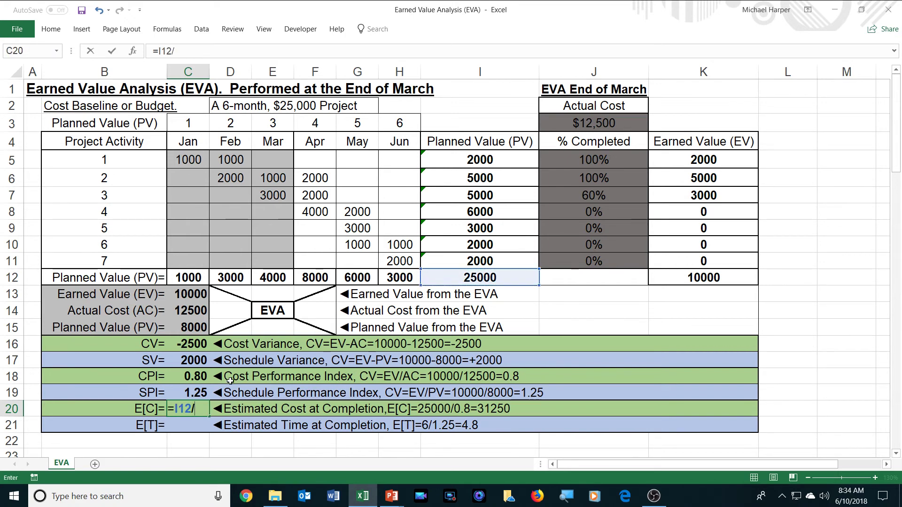
pyautogui.click(189, 377)
pyautogui.press('Return')
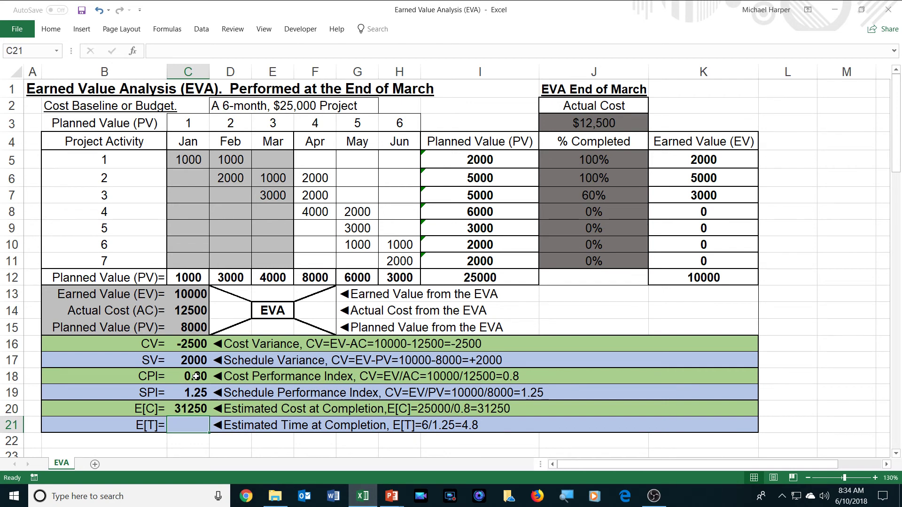
pyautogui.write('=')
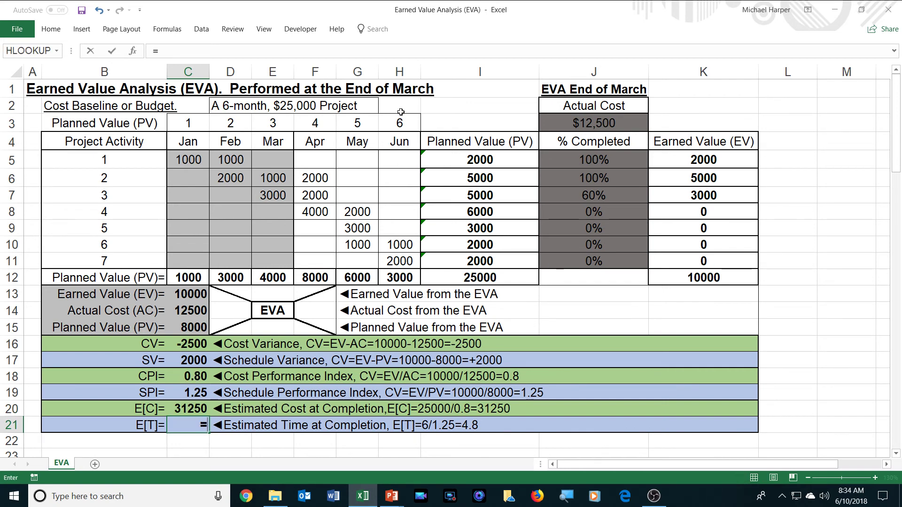
pyautogui.click(401, 123)
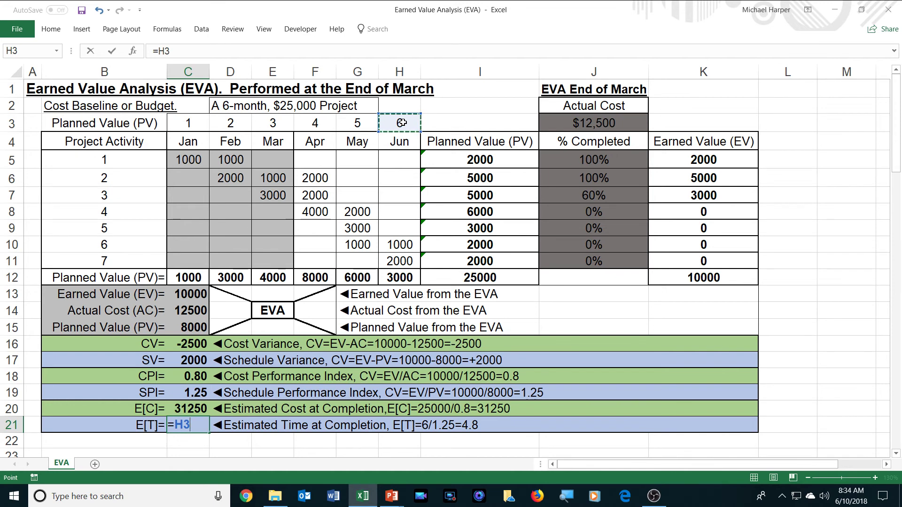
pyautogui.write('/')
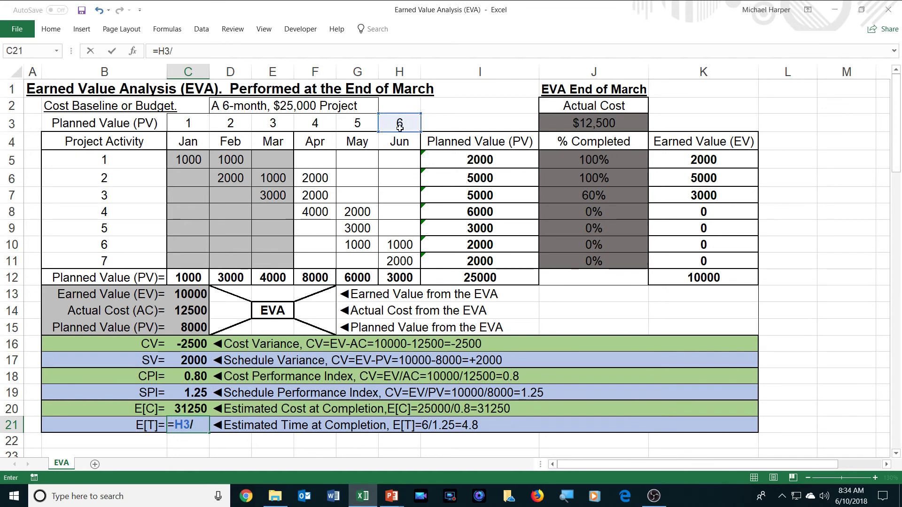
pyautogui.click(200, 391)
pyautogui.press('Return')
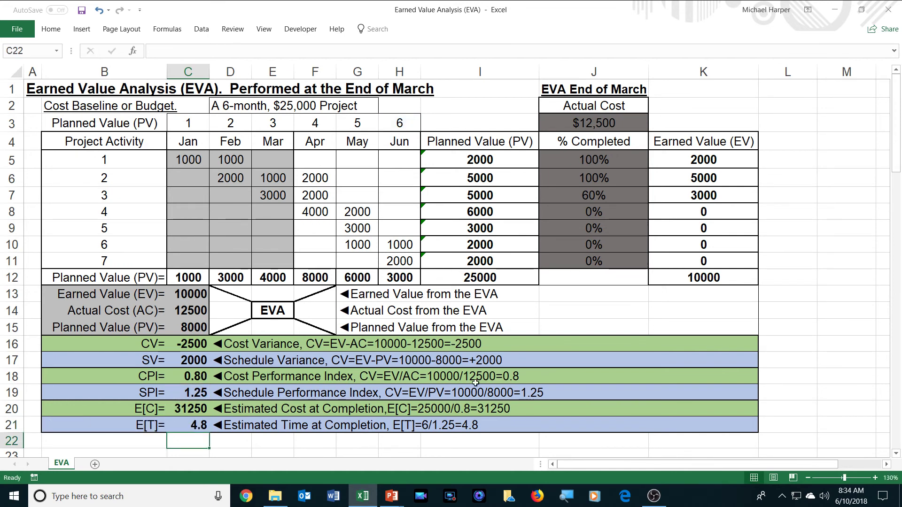